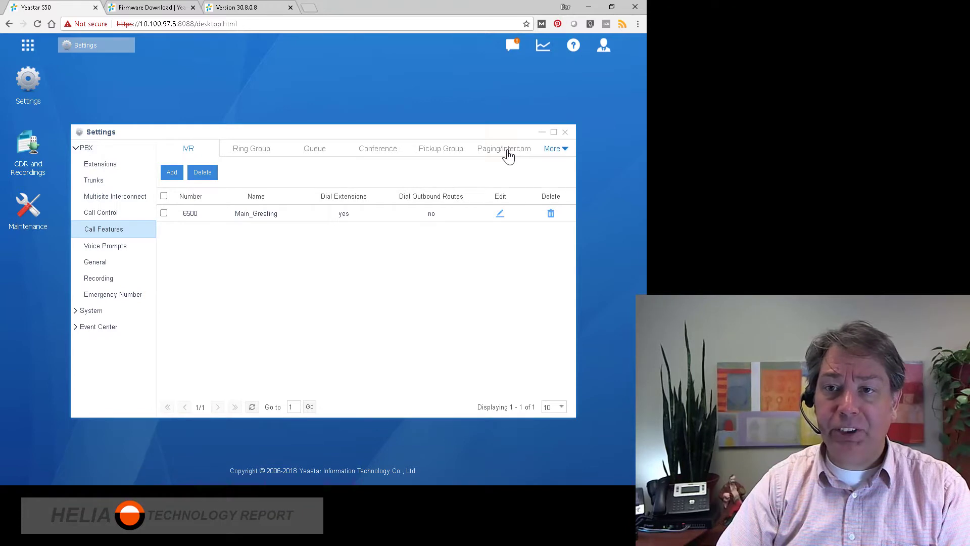
Add paging group 6300 as a 2-Way Intercom named 'On to Many Intercom'
left_click(506, 154)
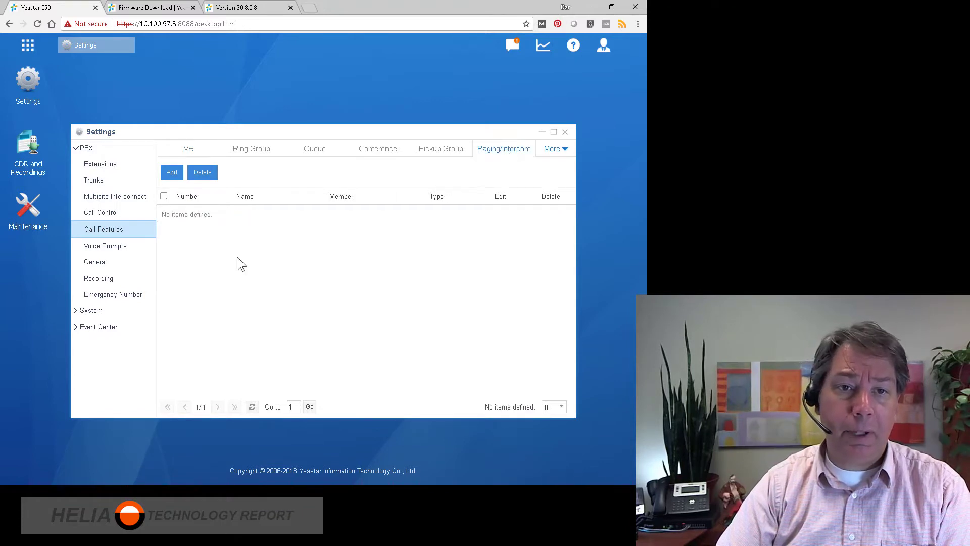
left_click(170, 174)
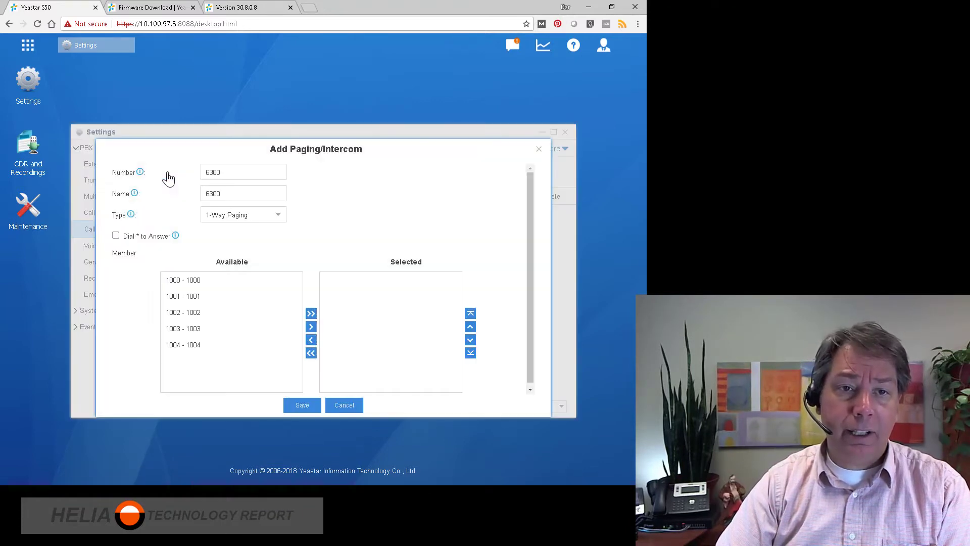
left_click(277, 216)
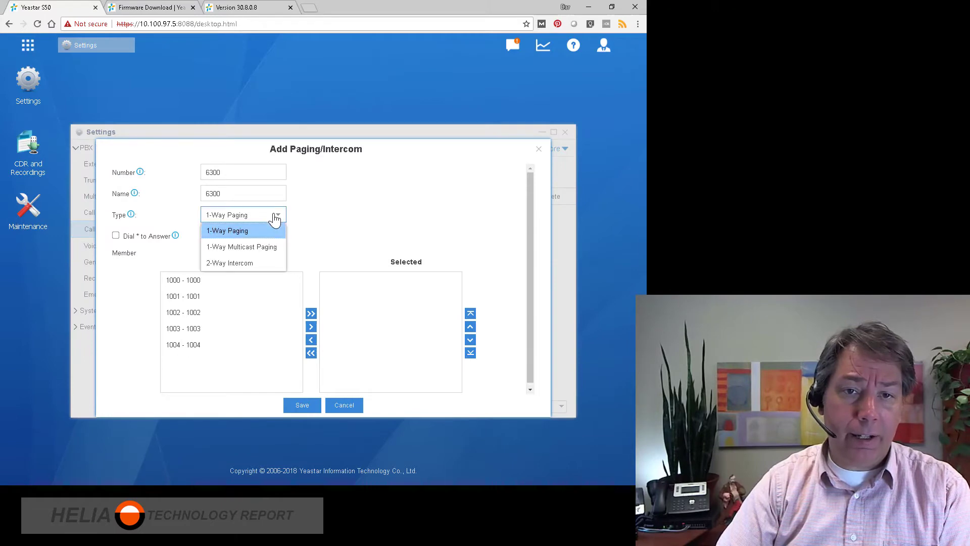
left_click(246, 264)
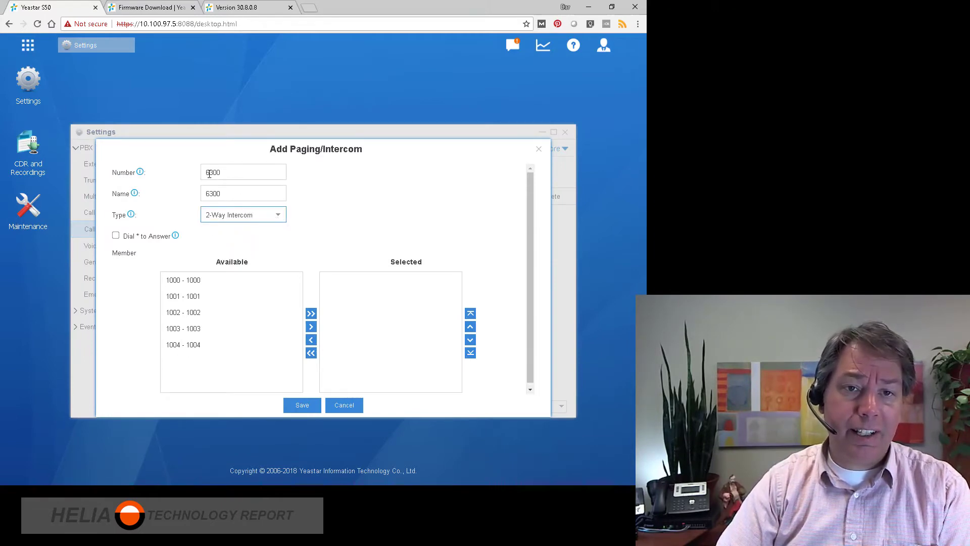
left_click(280, 193)
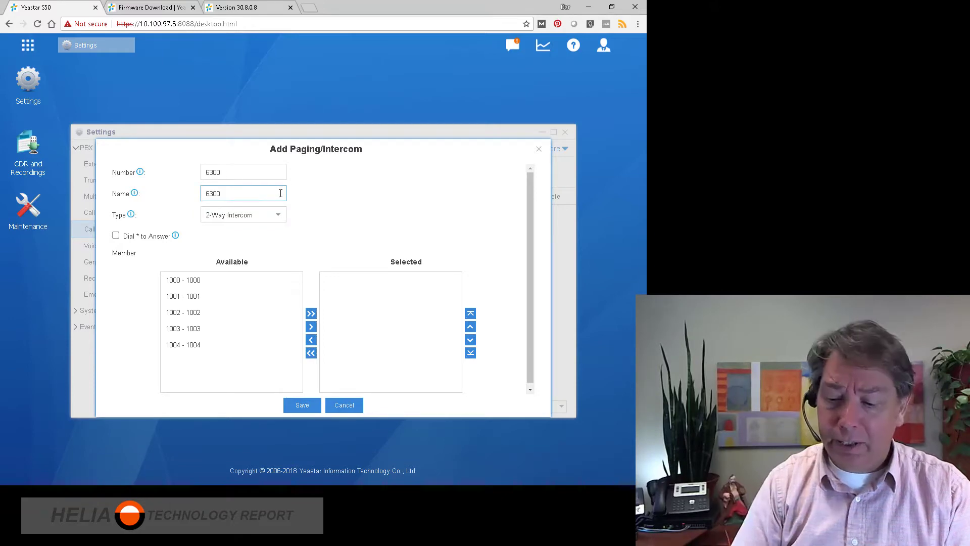
double_click(280, 194)
type("O")
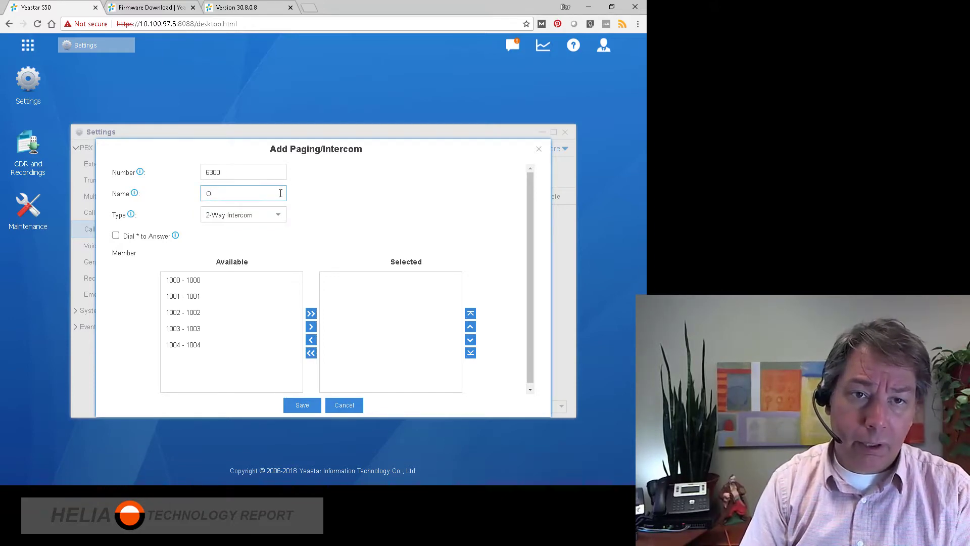
type(" nto Many ")
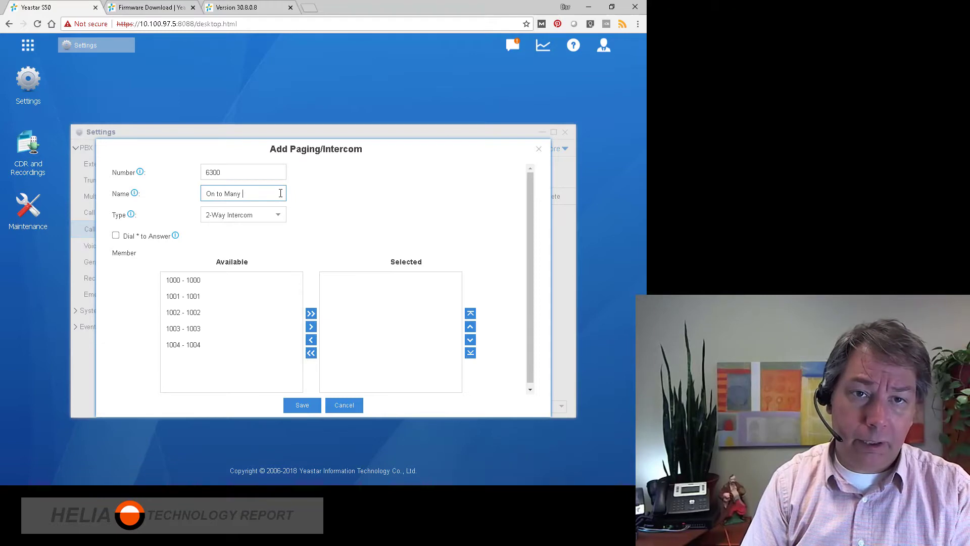
type("Intercom")
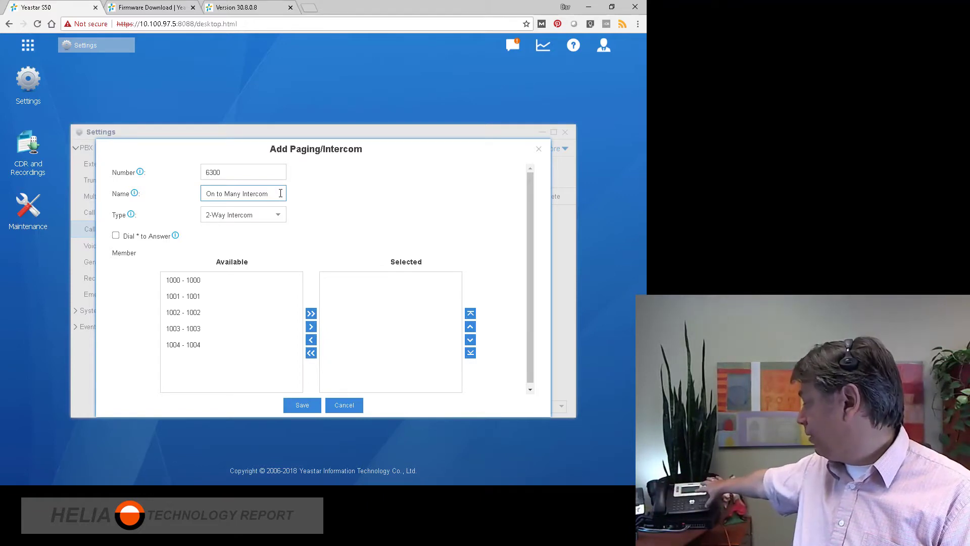
Add extensions 1000 and 1001 as members and save group 6300
left_click(232, 279)
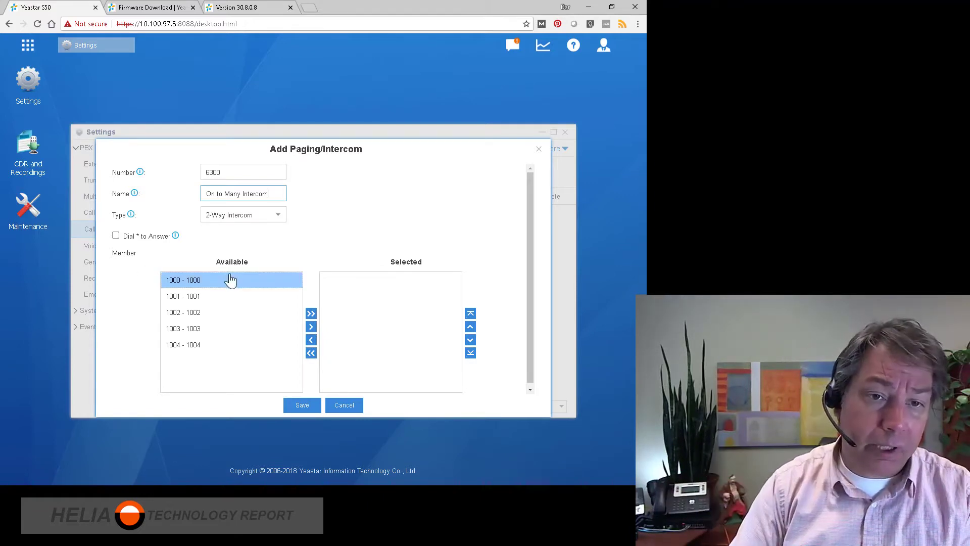
left_click(311, 327)
left_click(195, 281)
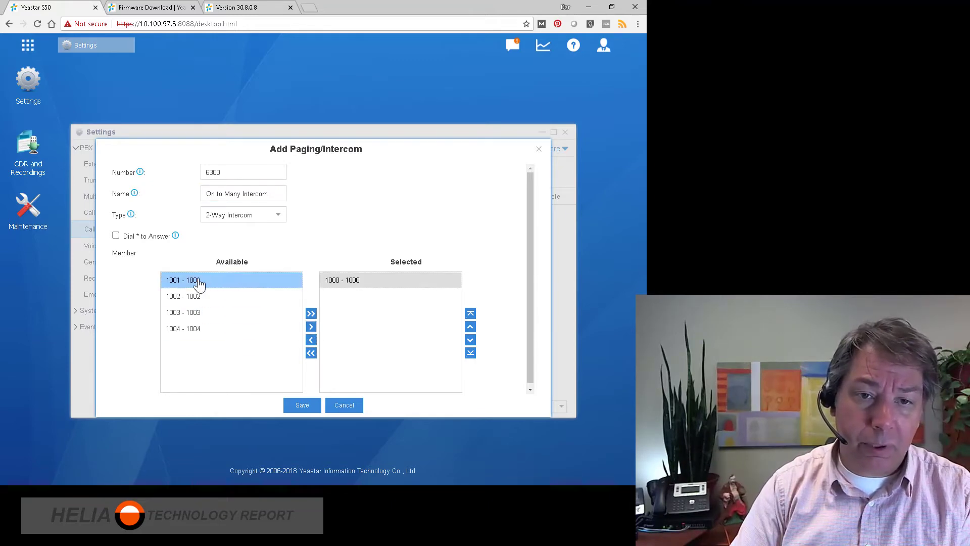
left_click(311, 327)
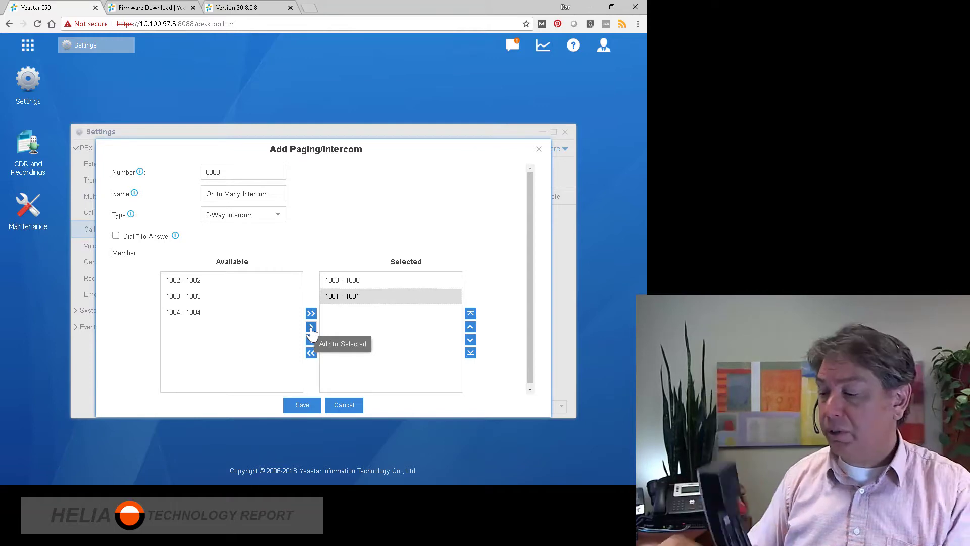
left_click(302, 406)
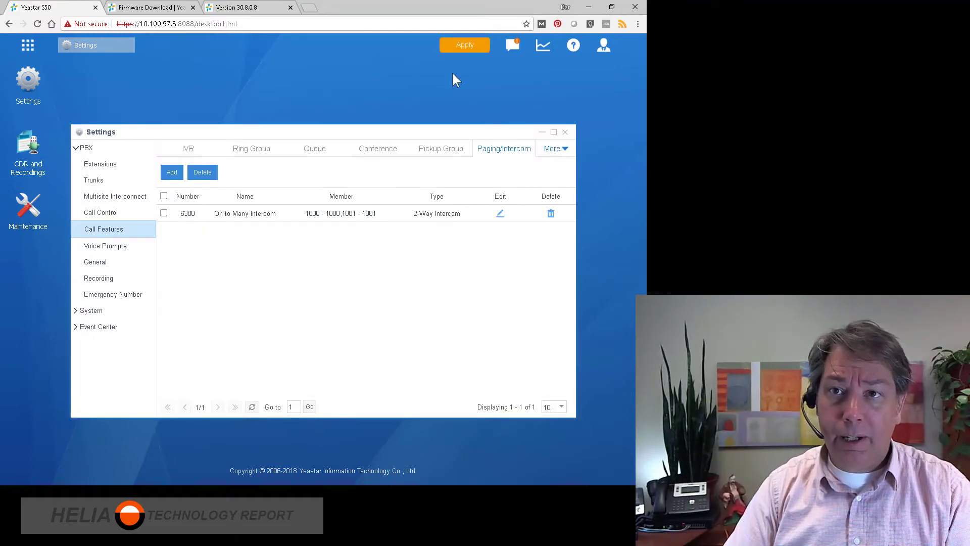
Apply the saved intercom group 6300 to the PBX
left_click(463, 45)
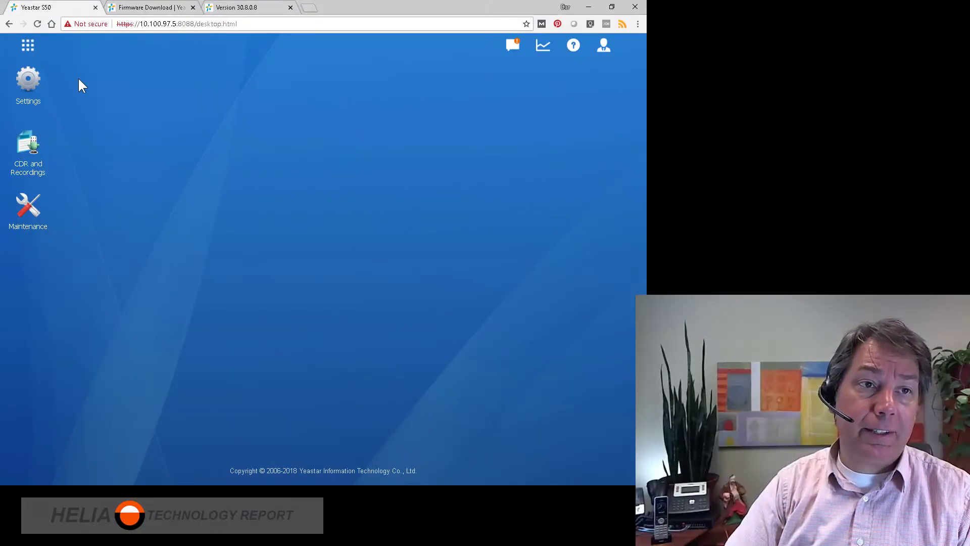
Go to Settings > Call Control > Call Features > Paging/Intercom and add new group 6301
left_click(29, 87)
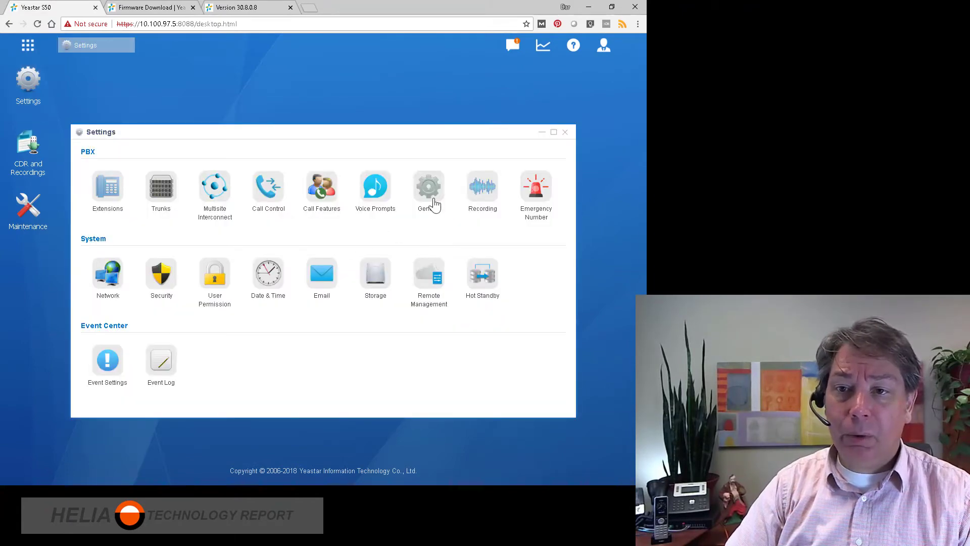
left_click(269, 196)
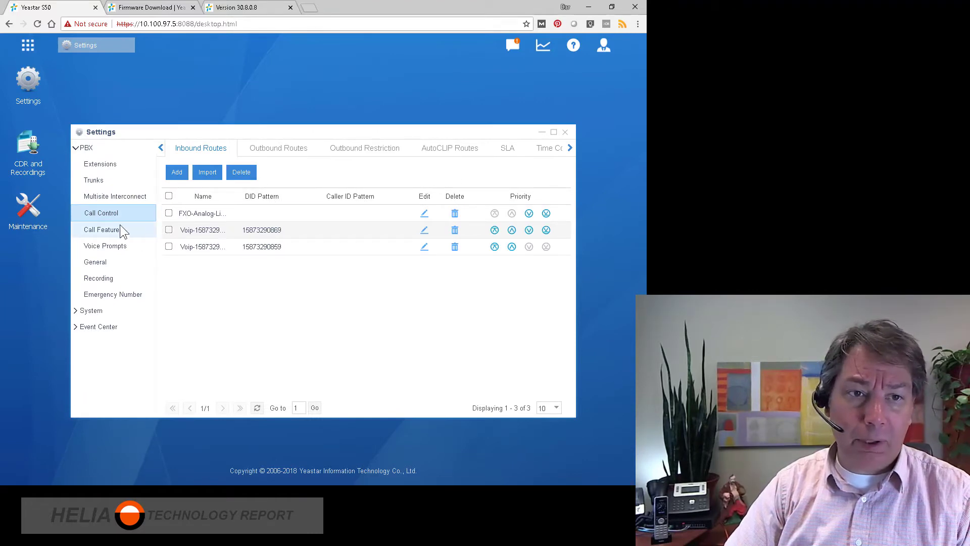
left_click(103, 230)
left_click(495, 149)
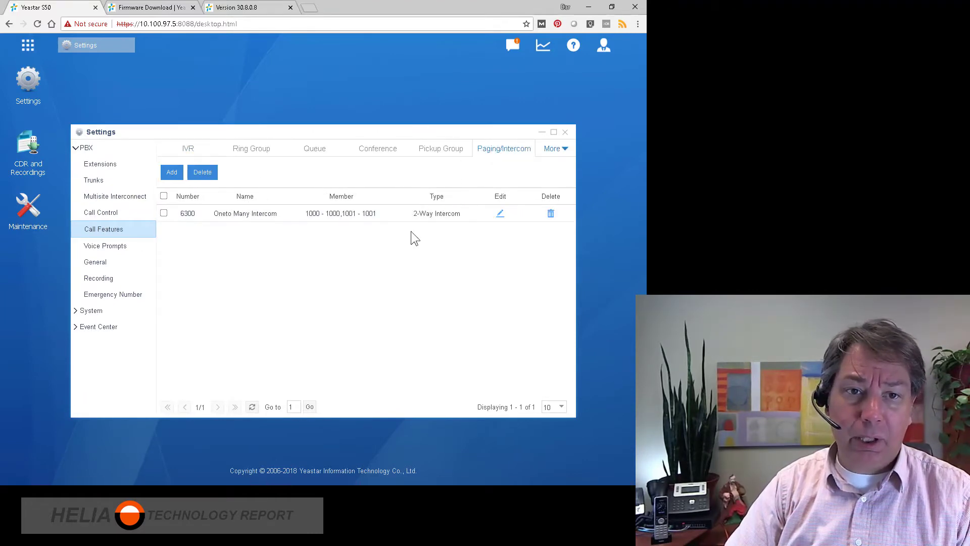
left_click(171, 172)
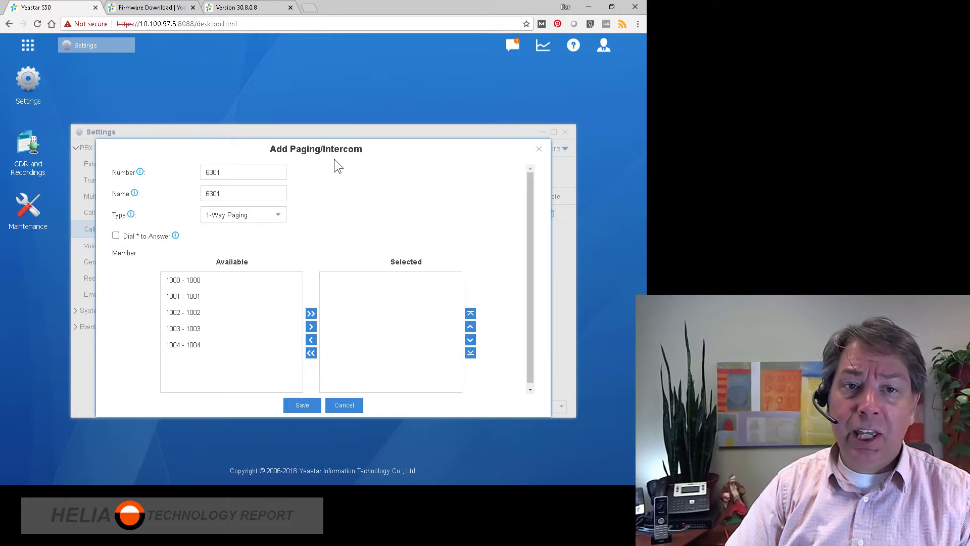
Show the group type options for new group 6301
left_click(278, 216)
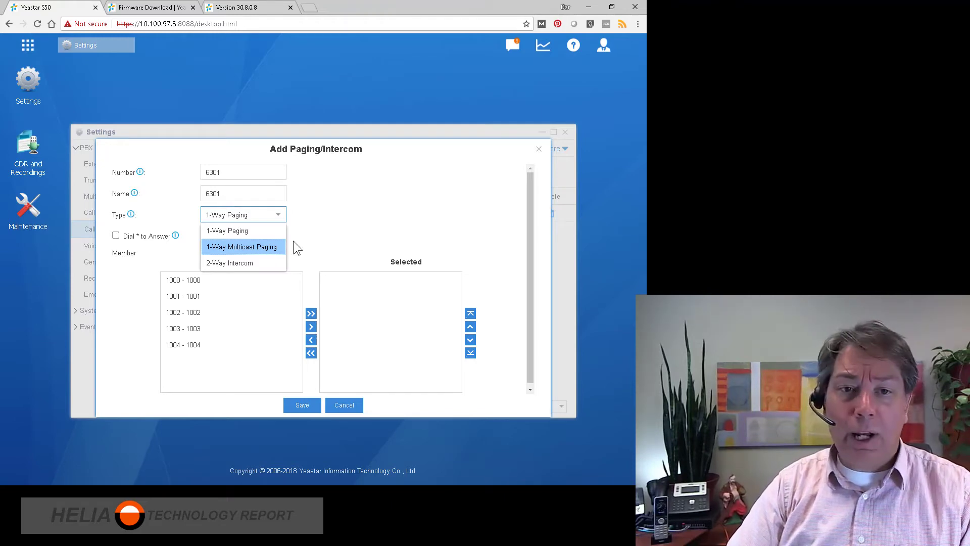
Keep group 6301 as 1-Way Paging and rename it 'One Way Paging'
left_click(241, 237)
left_click_drag(231, 192, 158, 194)
type("O")
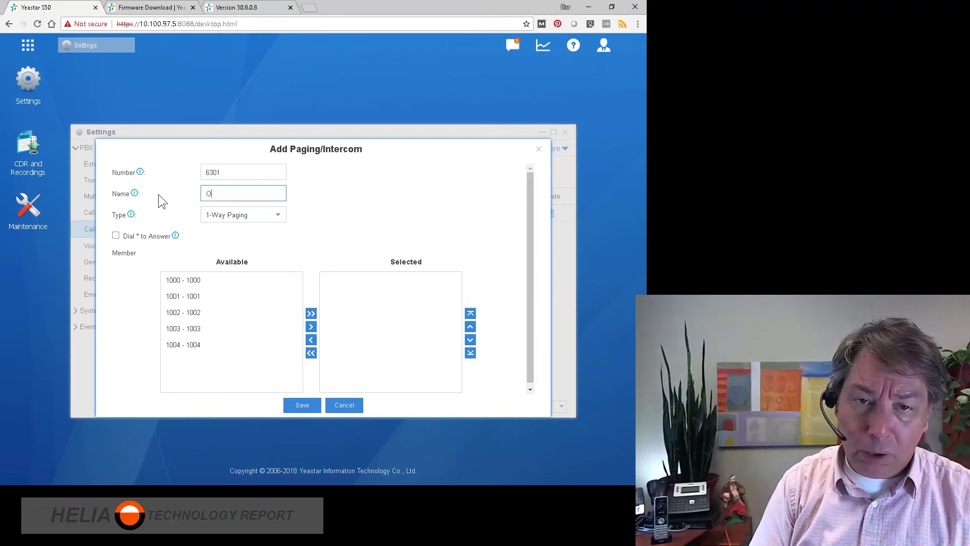
type("ne Way Pagin")
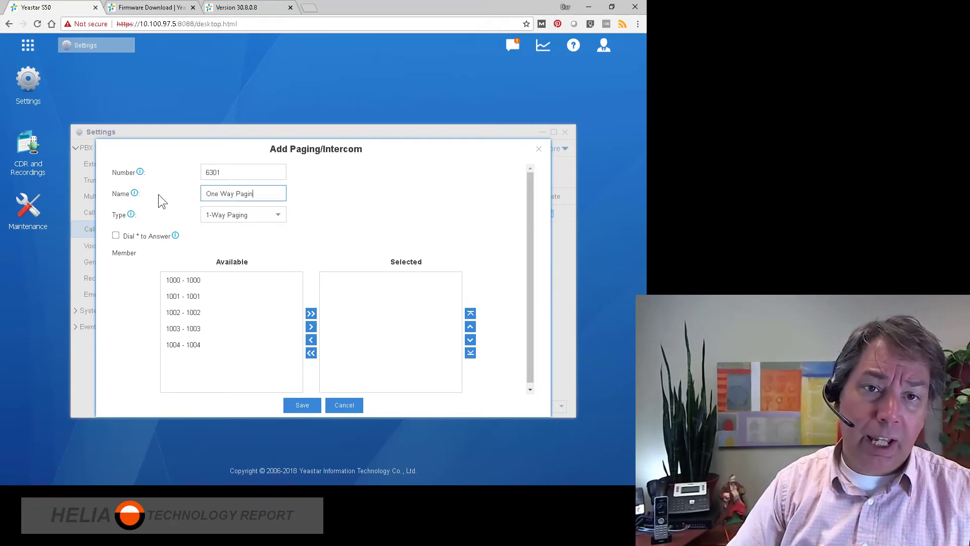
type("g")
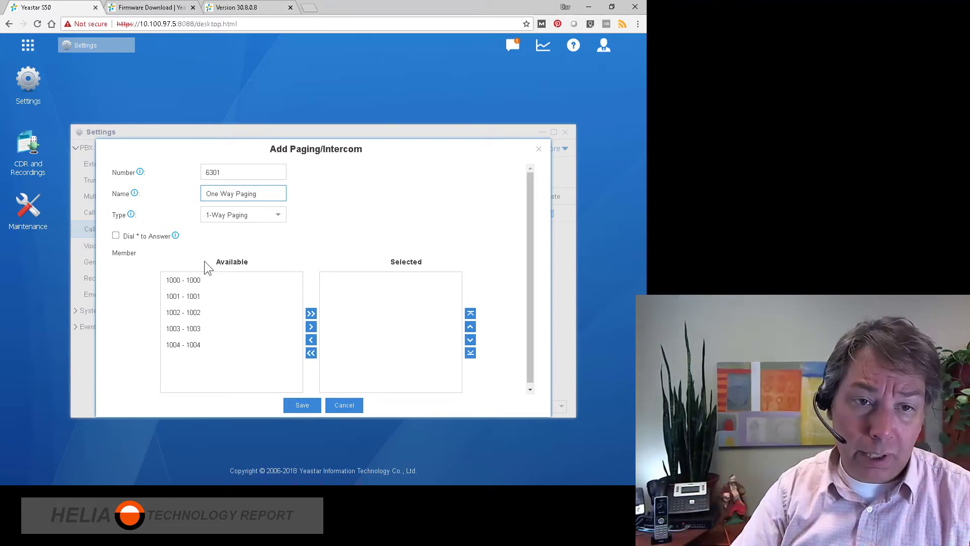
Add extensions 1000 and 1001 as members, save group 6301, and apply the changes
left_click(185, 280)
left_click(313, 327)
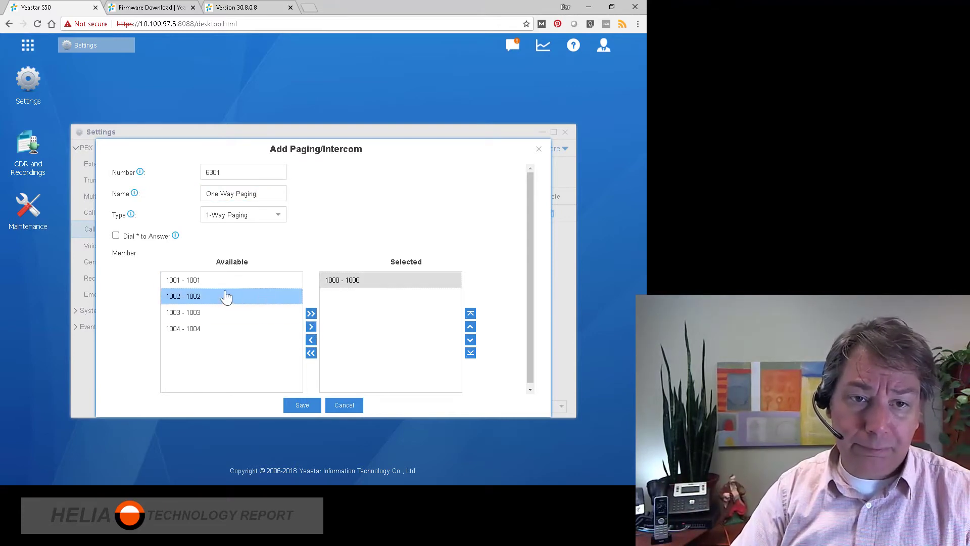
left_click(219, 282)
left_click(312, 327)
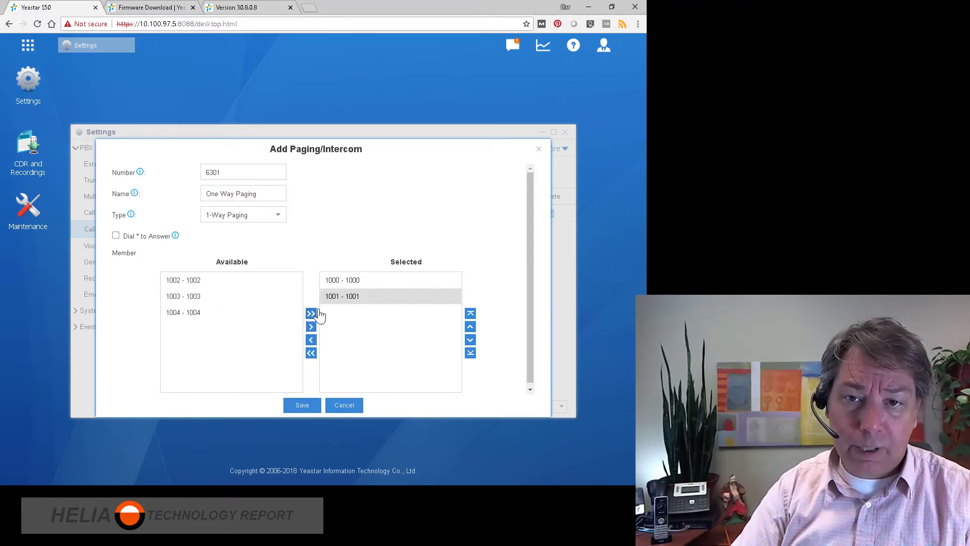
left_click(302, 405)
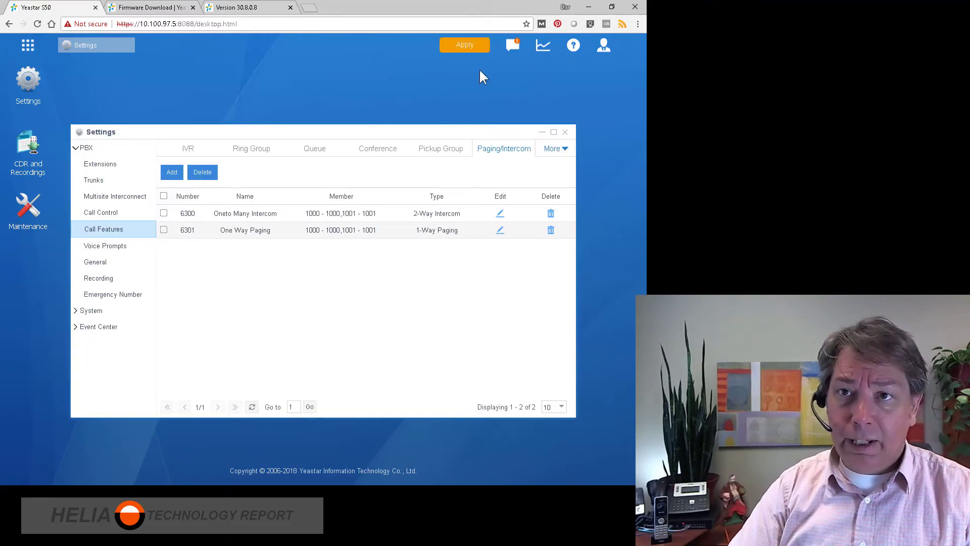
left_click(468, 50)
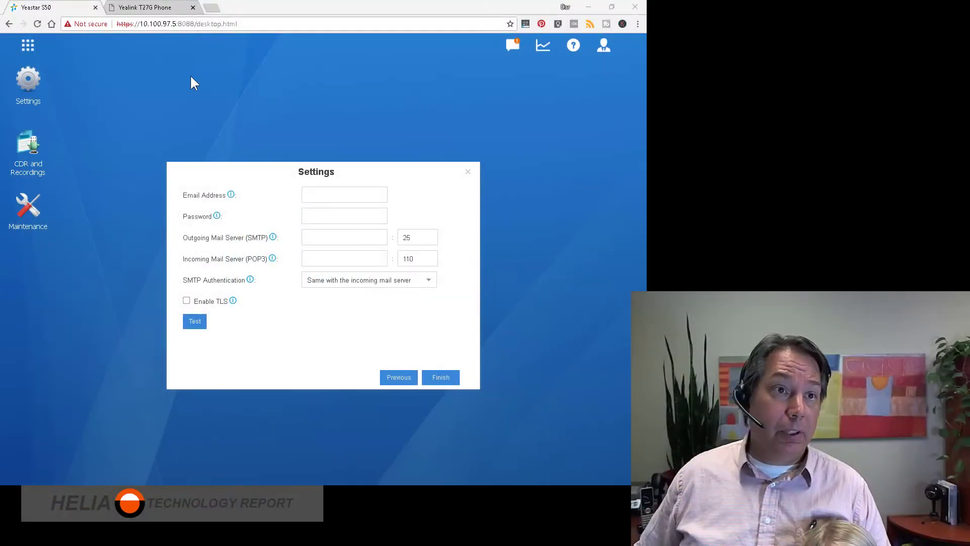
Return to the PBX Settings overview in place of the mail setup wizard
left_click(28, 46)
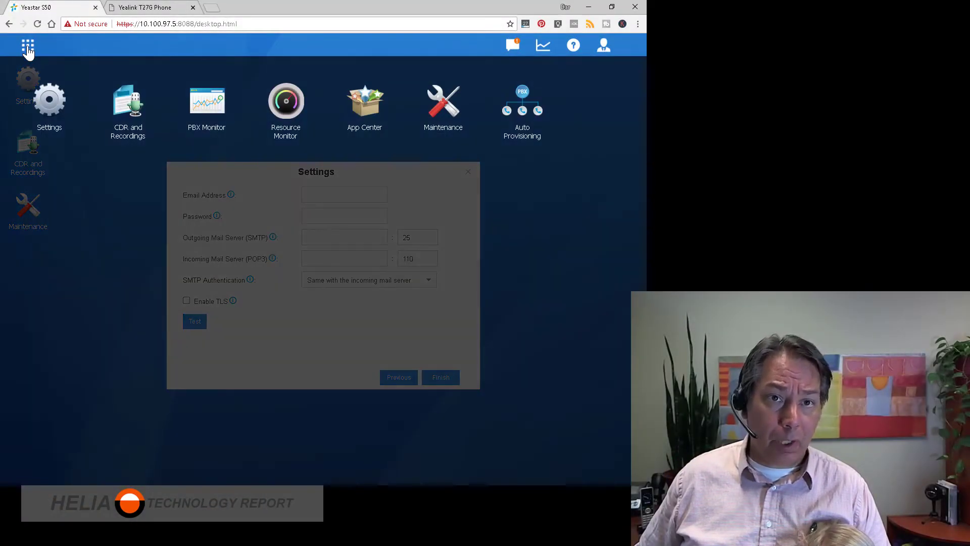
left_click(28, 46)
left_click(22, 82)
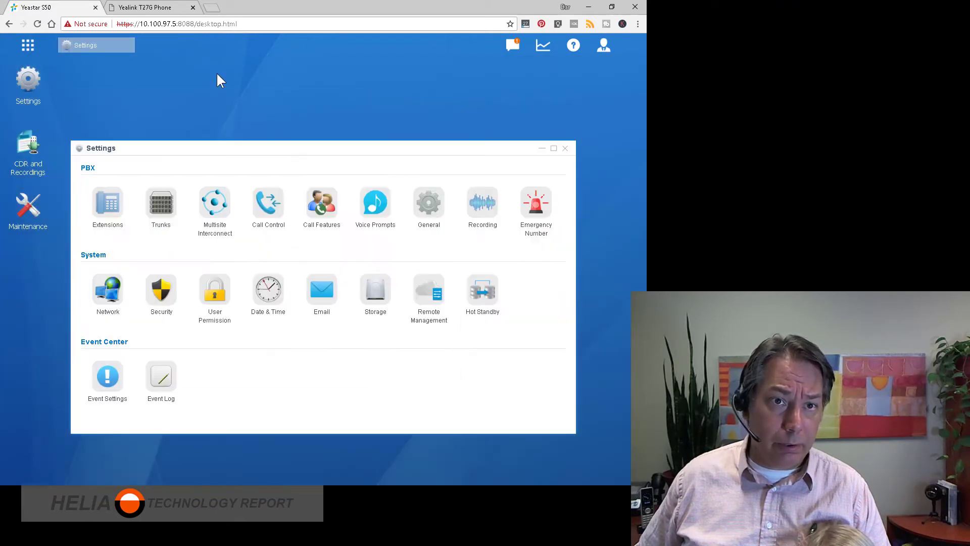
Add paging group 6302 with type 1-Way Multicast Paging under Call Features > Paging/Intercom
left_click(323, 208)
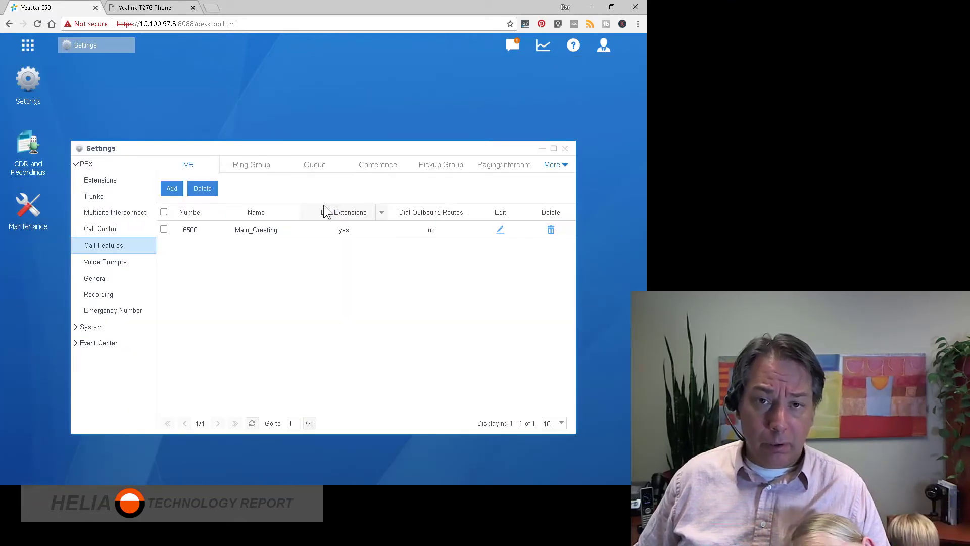
left_click(502, 170)
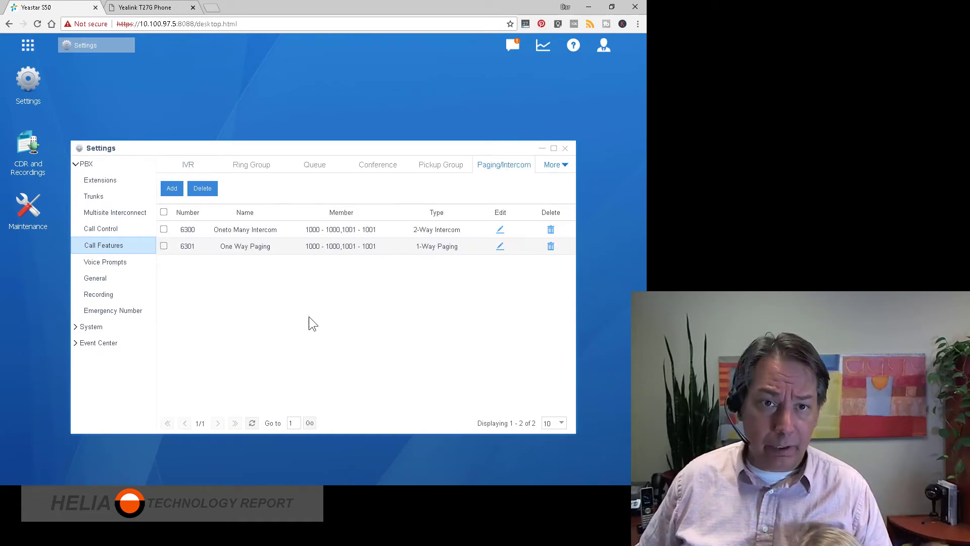
left_click(172, 188)
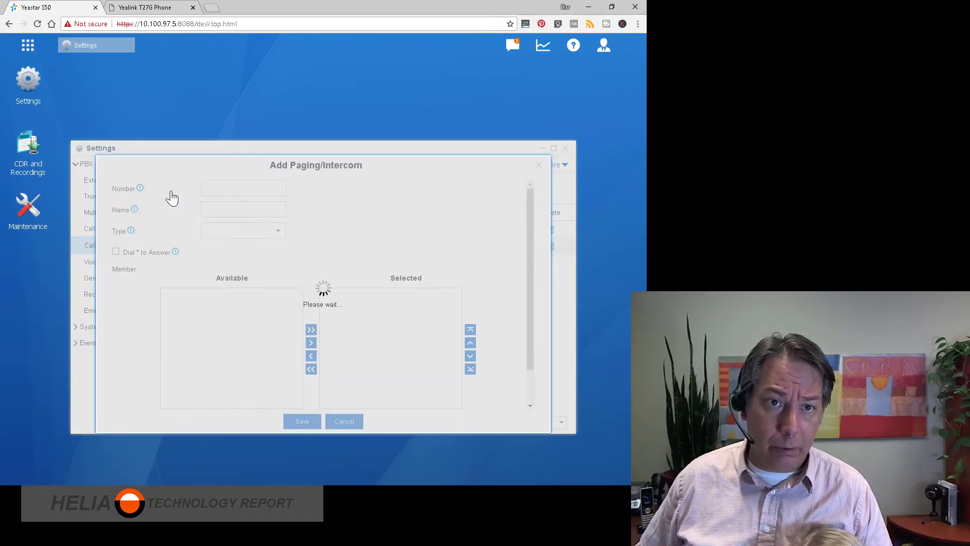
left_click(279, 231)
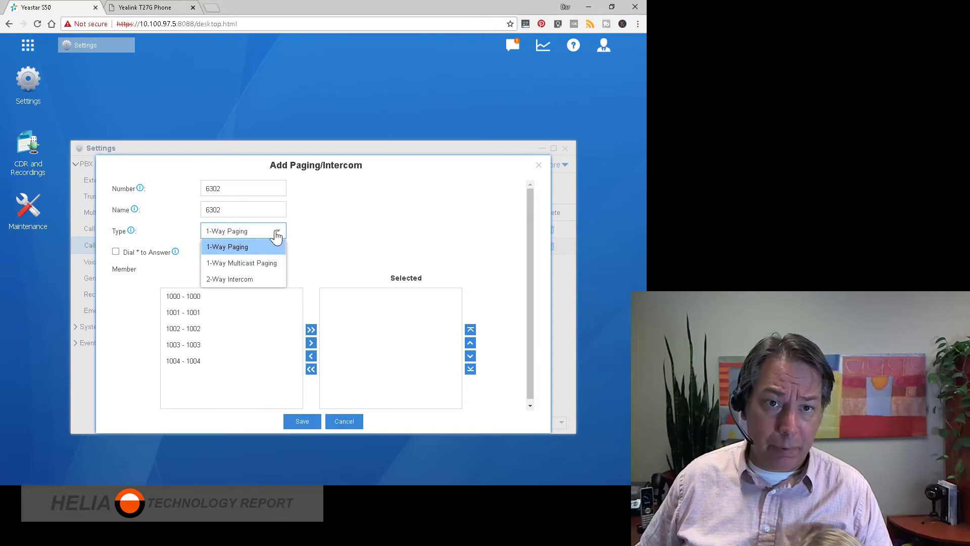
left_click(253, 263)
left_click(243, 265)
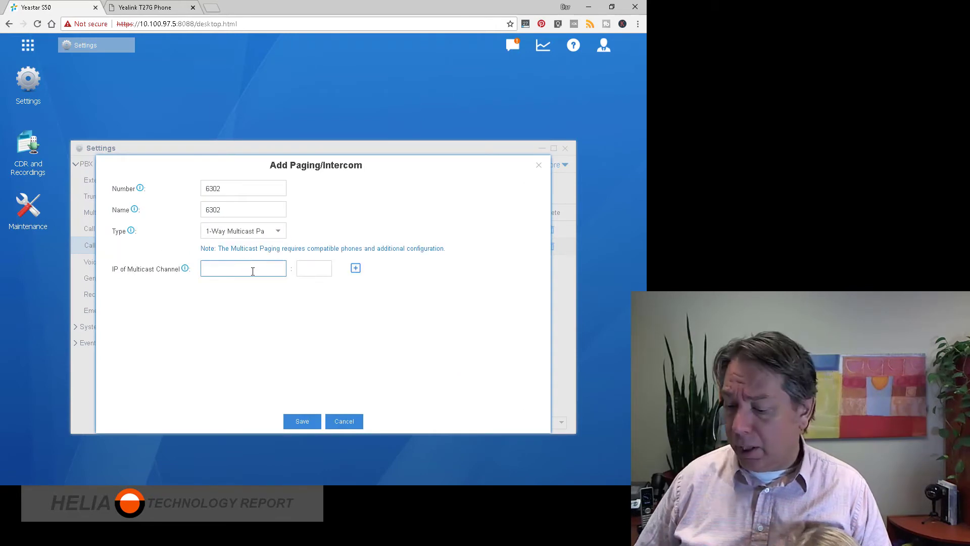
Paste multicast IP 224.0.1.116 from Notepad into the multicast channel address field
key("alt+Tab")
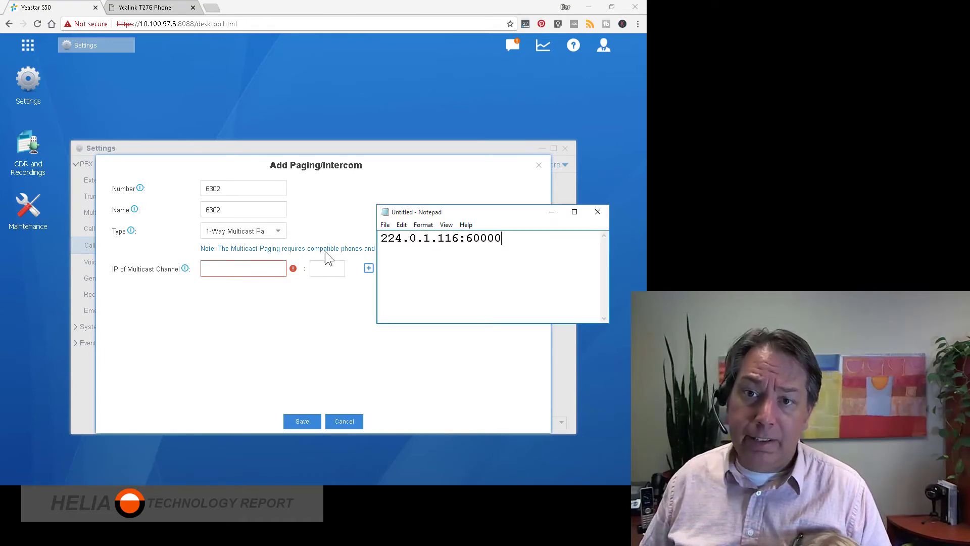
left_click_drag(460, 239, 366, 243)
key("ctrl+c")
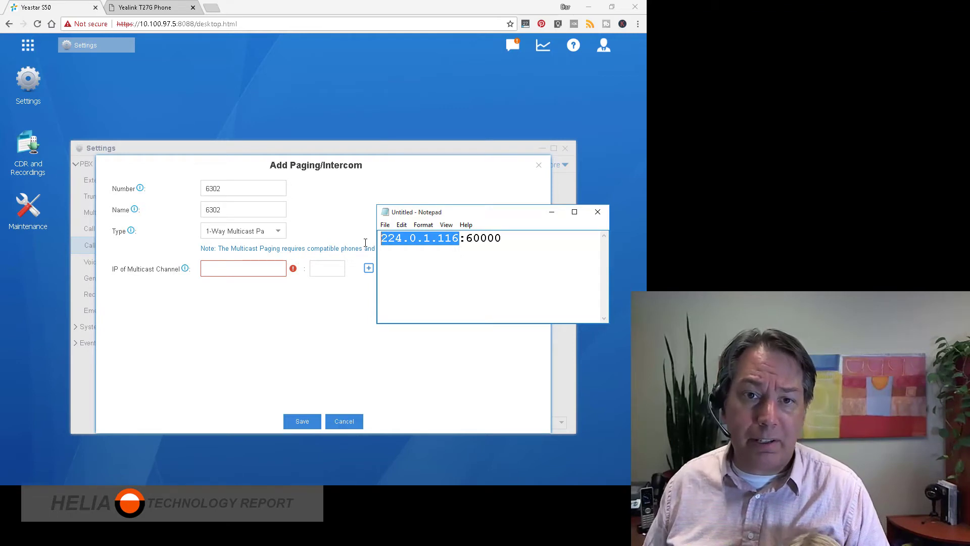
left_click(252, 269)
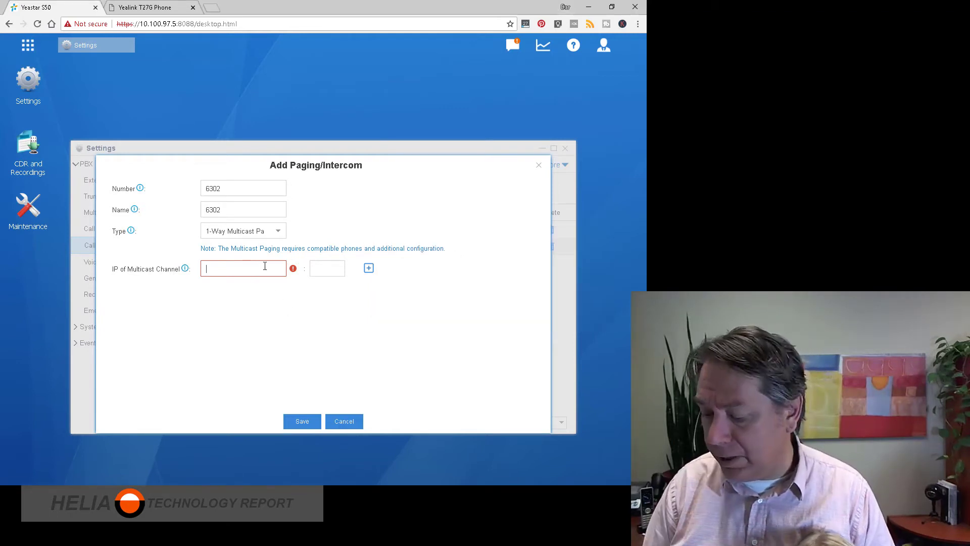
key("ctrl+v")
Copy port 60000 from Notepad into the multicast channel port field
left_click(322, 265)
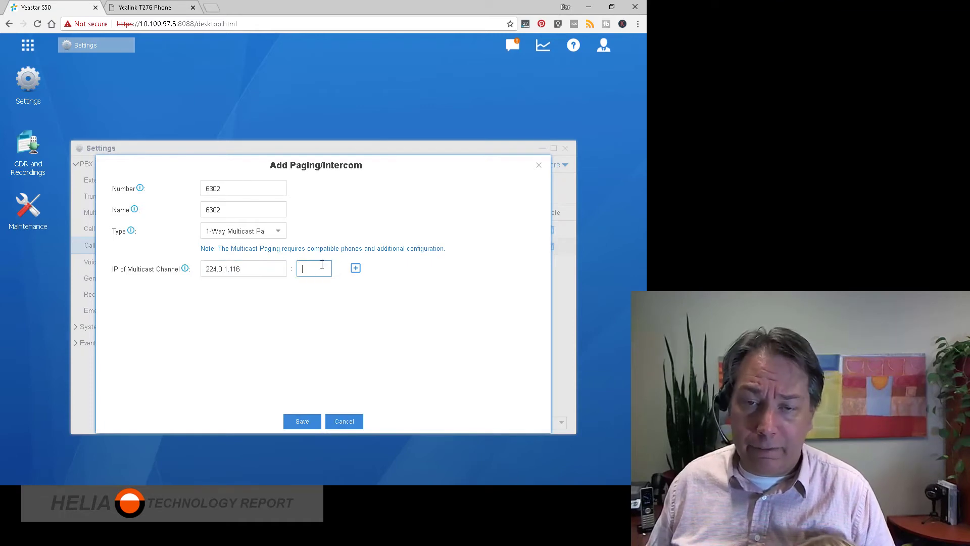
key("alt+Tab")
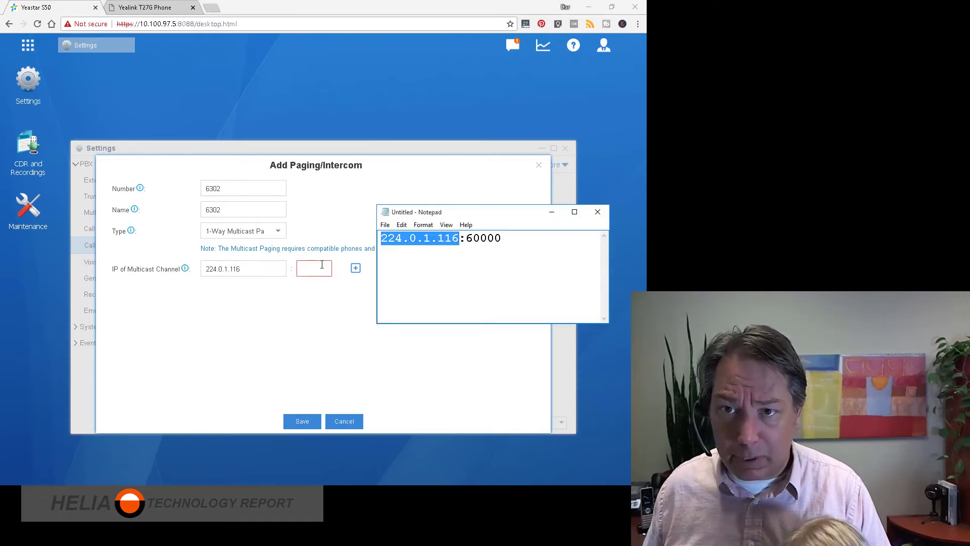
double_click(484, 239)
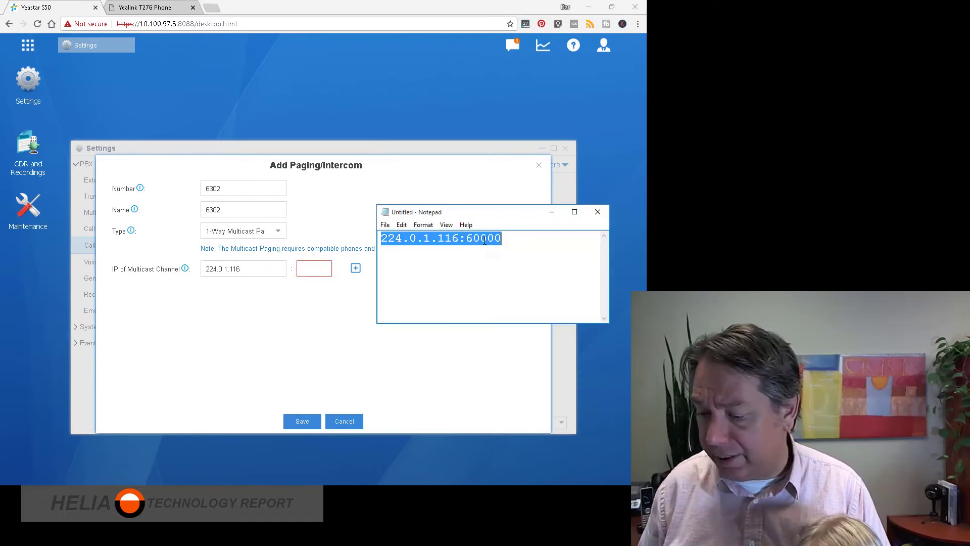
left_click_drag(467, 243, 520, 238)
key("ctrl+c")
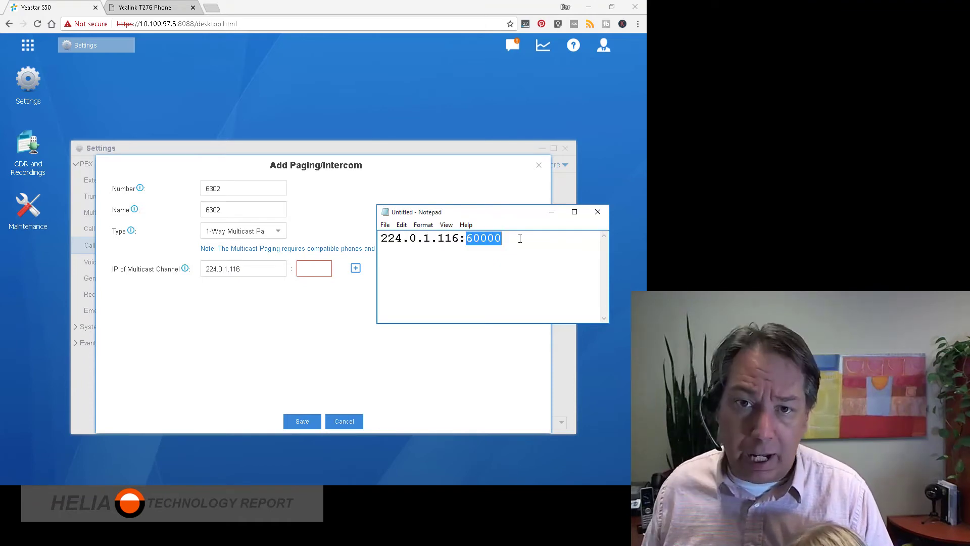
key("alt+Tab")
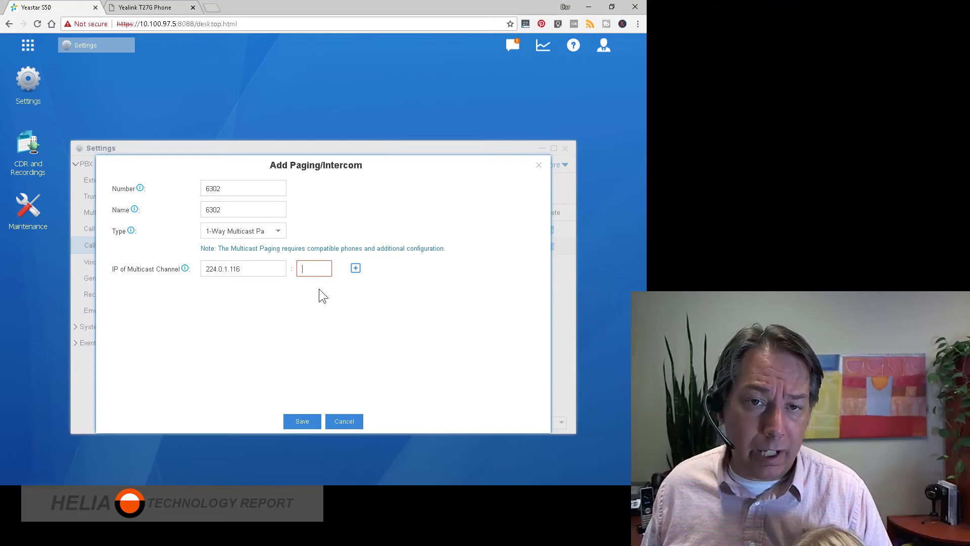
key("ctrl+v")
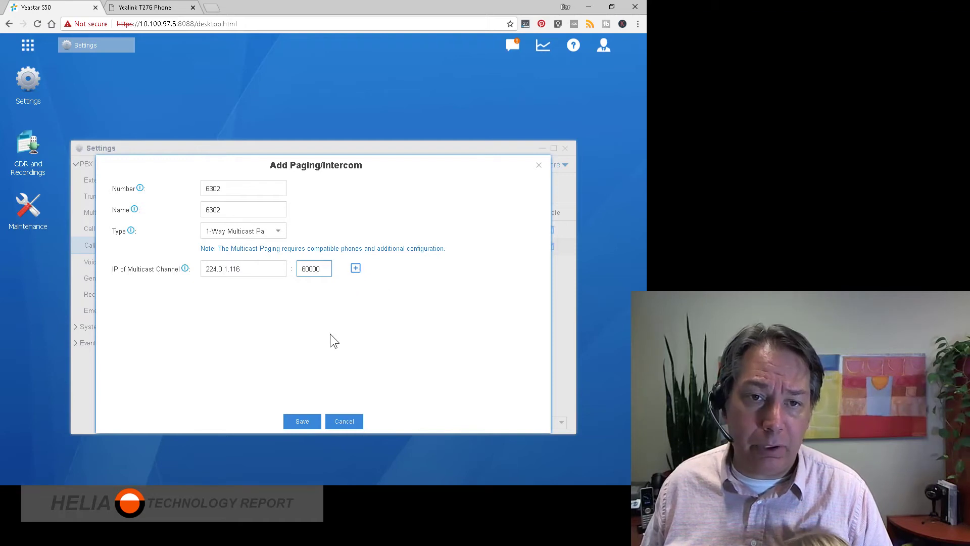
Save and apply group 6302, then switch to the Yealink T27G phone's web page
left_click(303, 422)
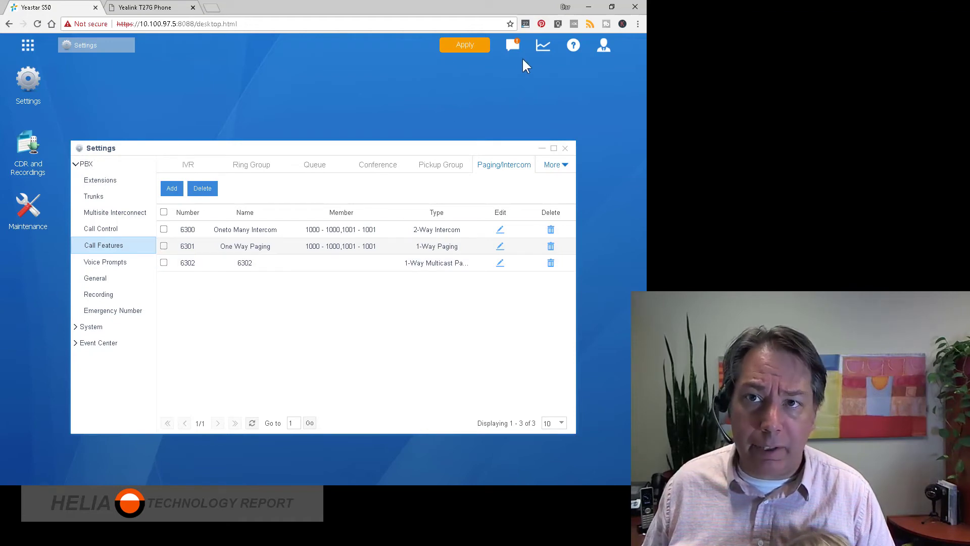
left_click(466, 48)
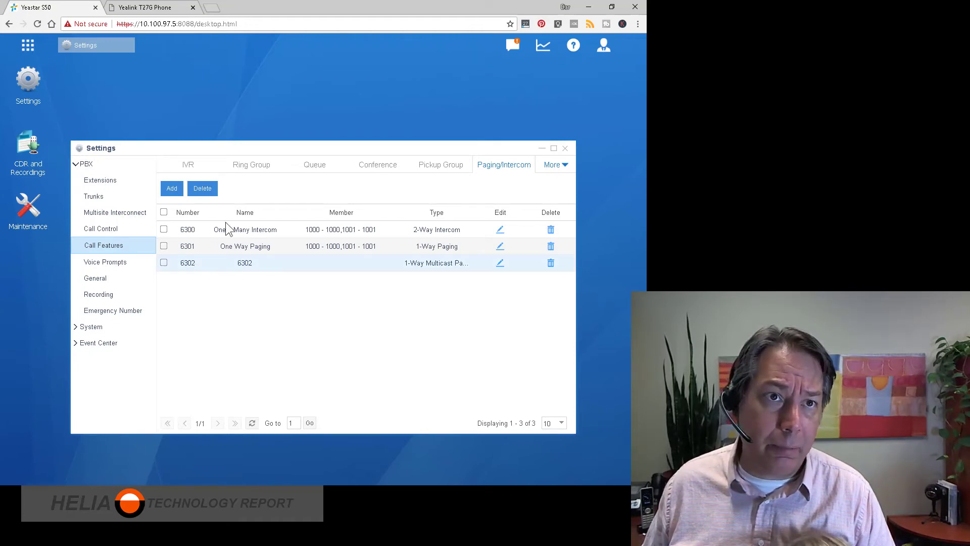
left_click(149, 7)
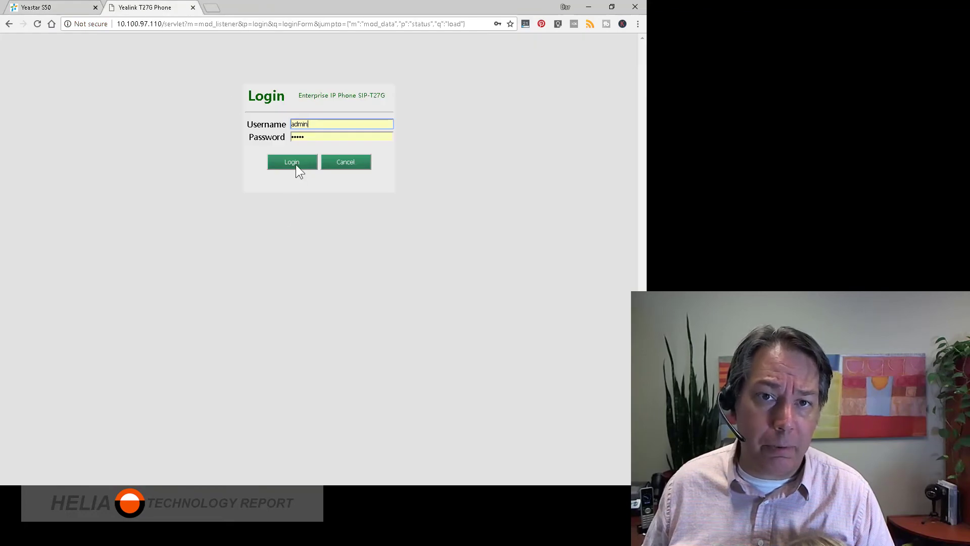
Log into the Yealink T27G and open Directory > Multicast IP, showing 224.0.1.116:60000
left_click(296, 164)
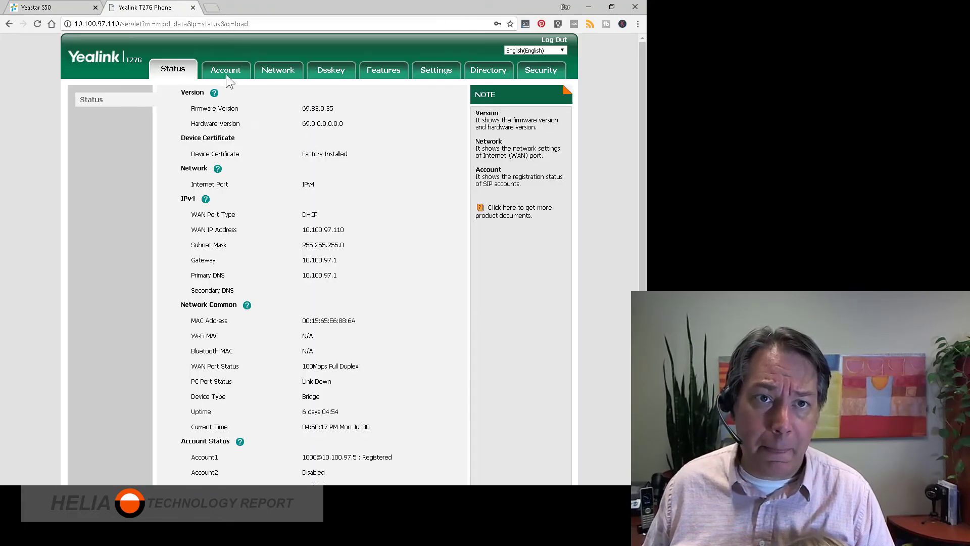
left_click(444, 74)
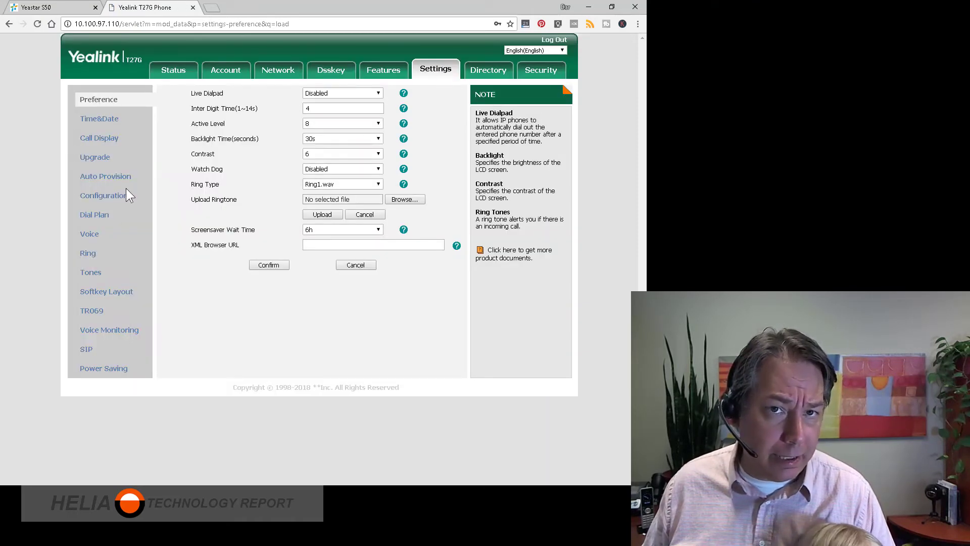
left_click(483, 68)
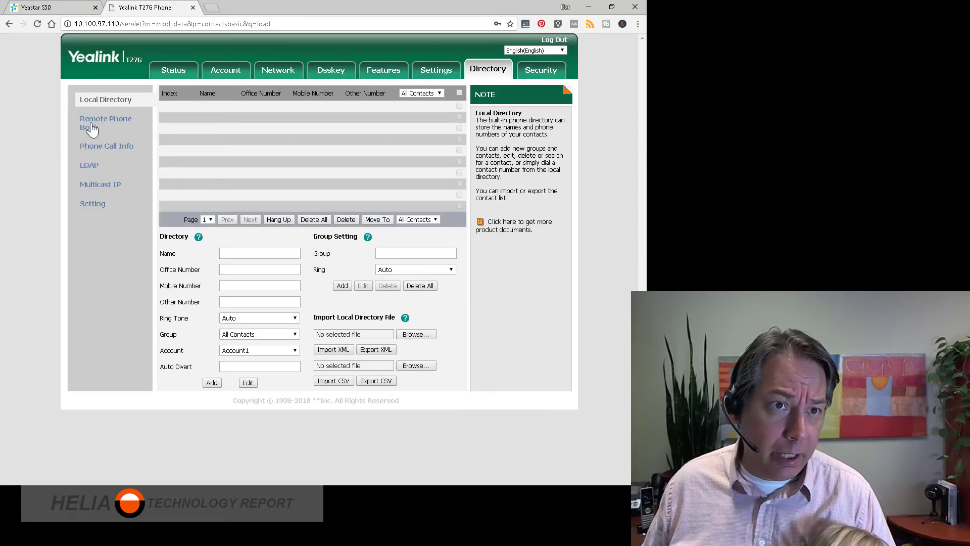
left_click(96, 184)
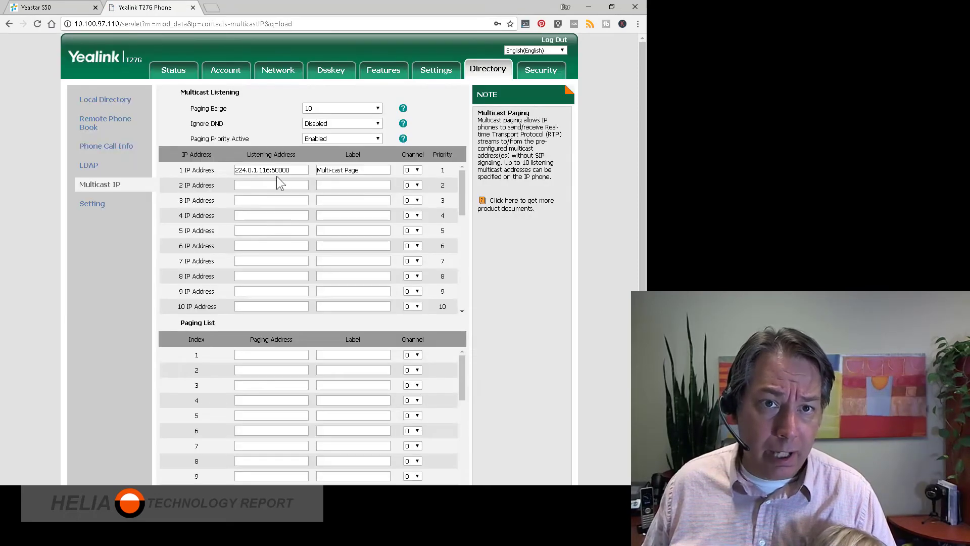
Save the T27G row 1 listening address 224.0.1.116:60000 as Multi-cast Page, then return to the Yeastar S50 Paging/Intercom list
left_click_drag(295, 170, 235, 171)
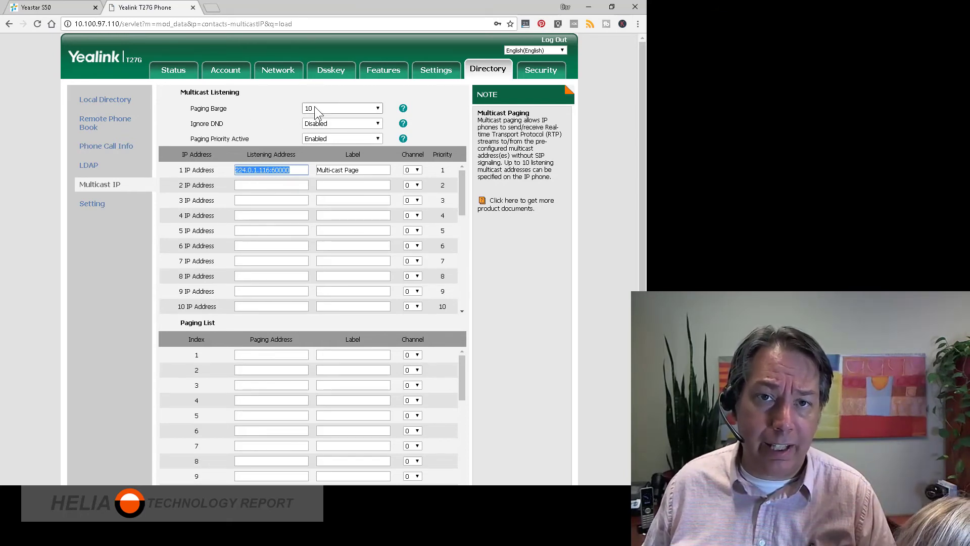
left_click(260, 170)
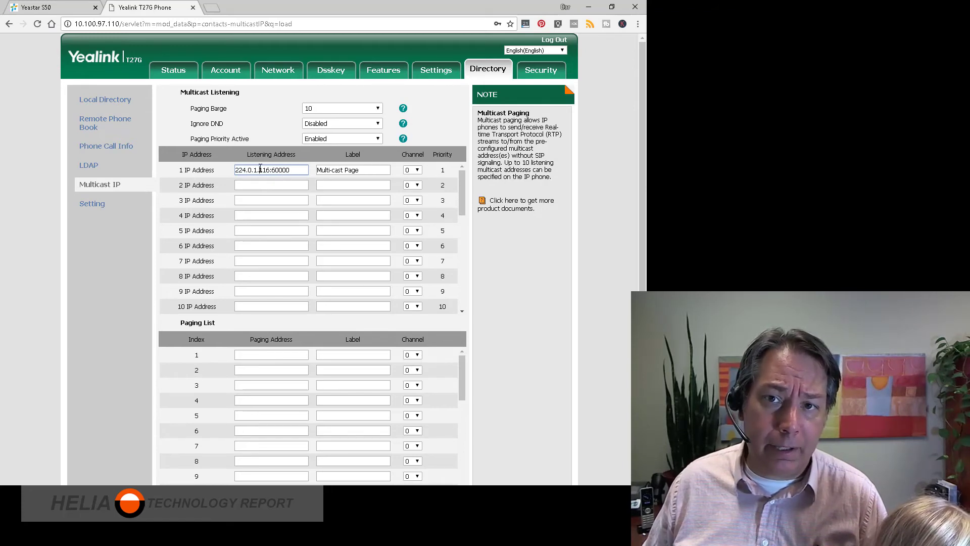
scroll(259, 288, "down", 2)
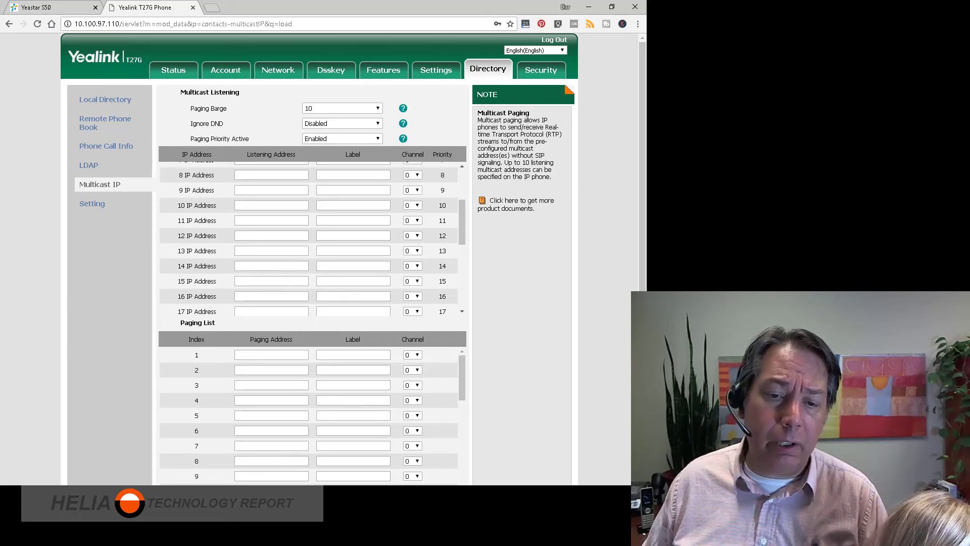
key("Return")
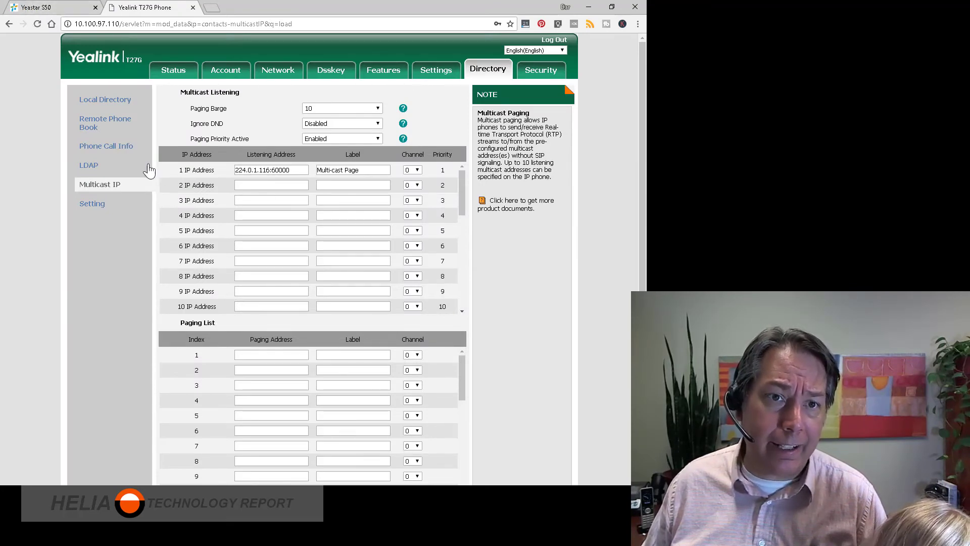
left_click(41, 8)
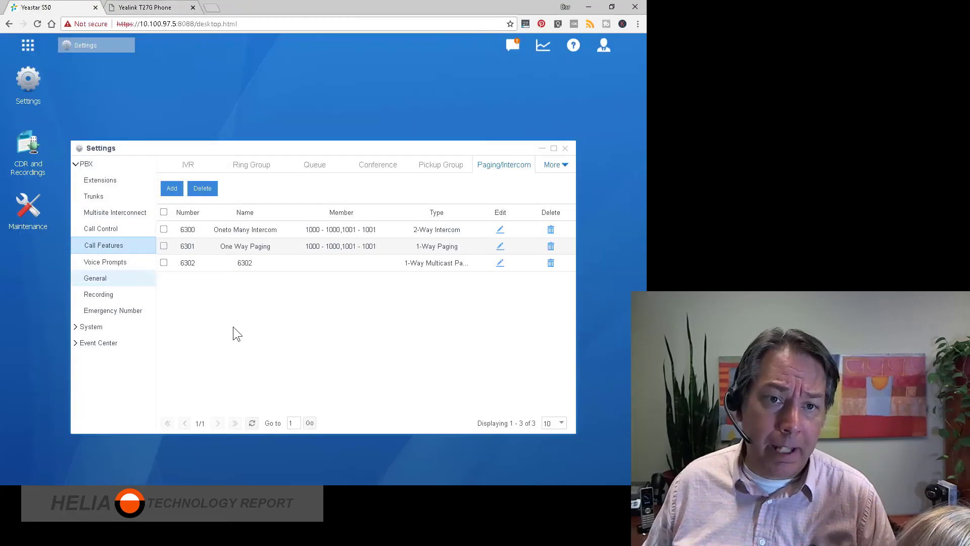